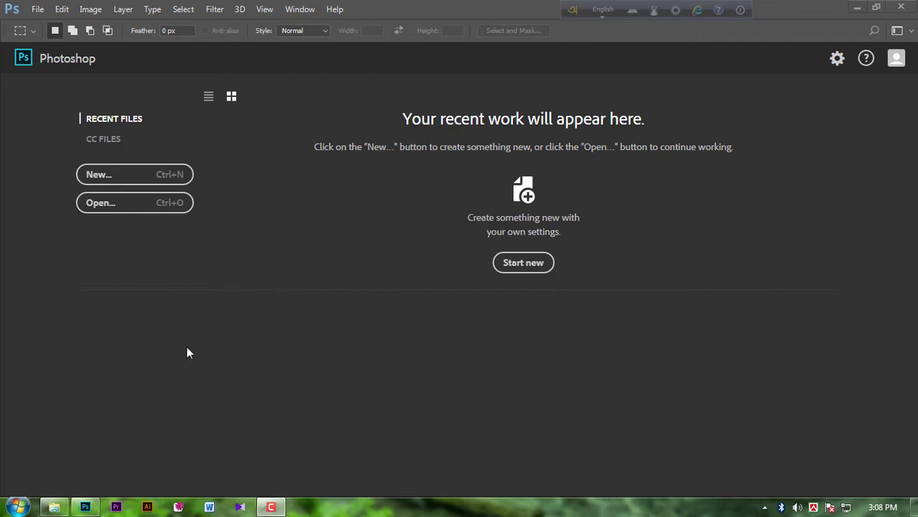
# Open zachary-shakked-MSOSTK-Q0Tg-unsplash.jpg from the tutorial photos folder into Photoshop
pyautogui.click(55, 507)
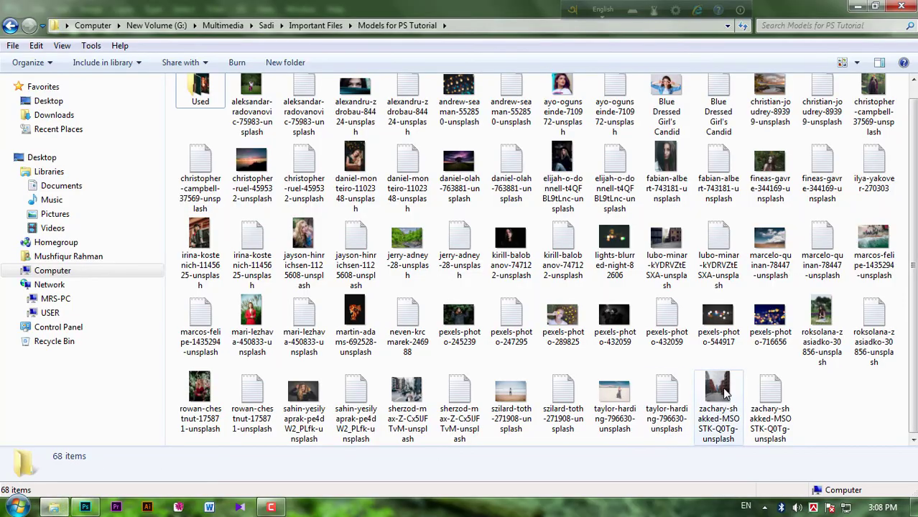
pyautogui.moveTo(724, 393)
pyautogui.mouseDown()
pyautogui.moveTo(706, 417)
pyautogui.moveTo(293, 292)
pyautogui.mouseUp()
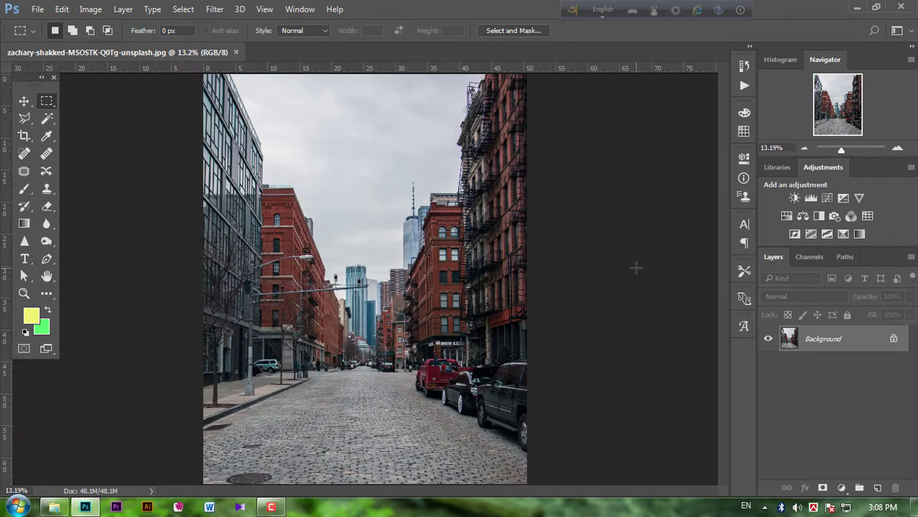
# Inspect the cobblestone street photo up close, then duplicate the Background as Layer 1
pyautogui.hotkey('ctrl', '+')
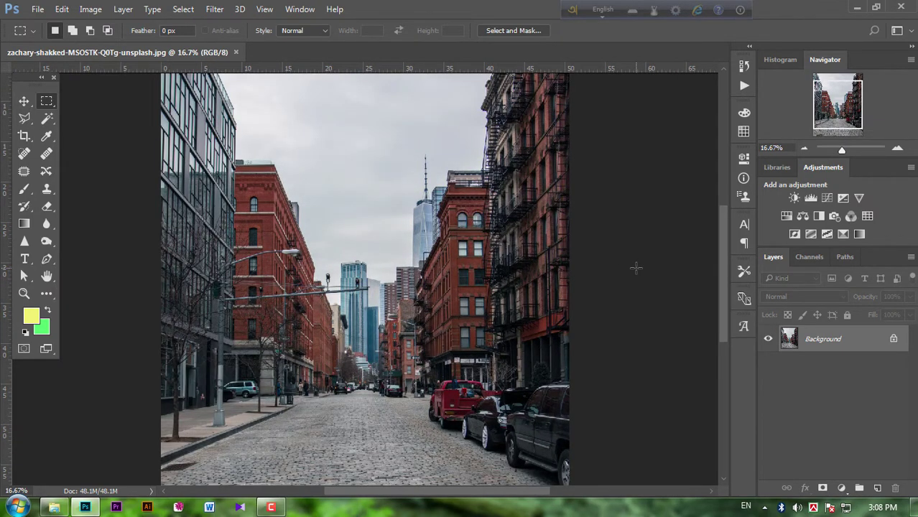
pyautogui.hotkey('ctrl', '+')
pyautogui.press('h')
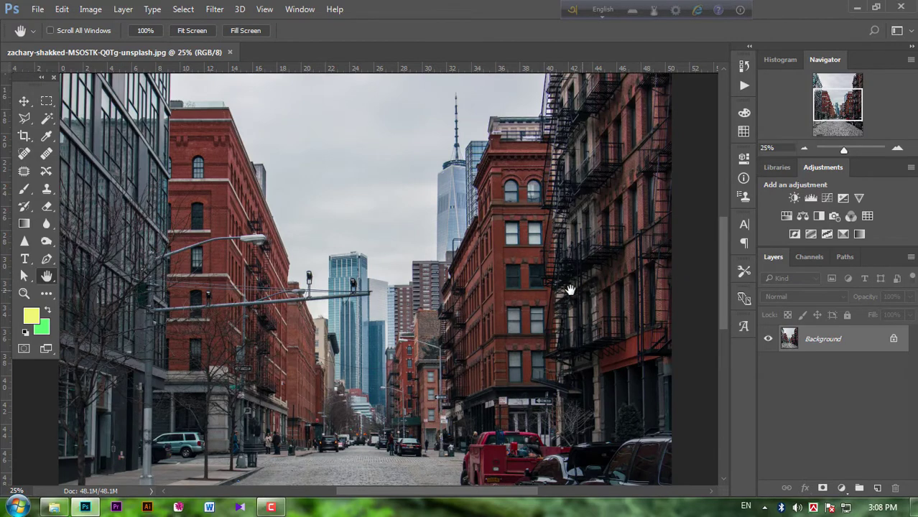
pyautogui.moveTo(411, 193)
pyautogui.mouseDown()
pyautogui.moveTo(418, 344)
pyautogui.moveTo(467, 297)
pyautogui.moveTo(456, 104)
pyautogui.mouseUp()
pyautogui.moveTo(445, 337); pyautogui.dragTo(452, 124)
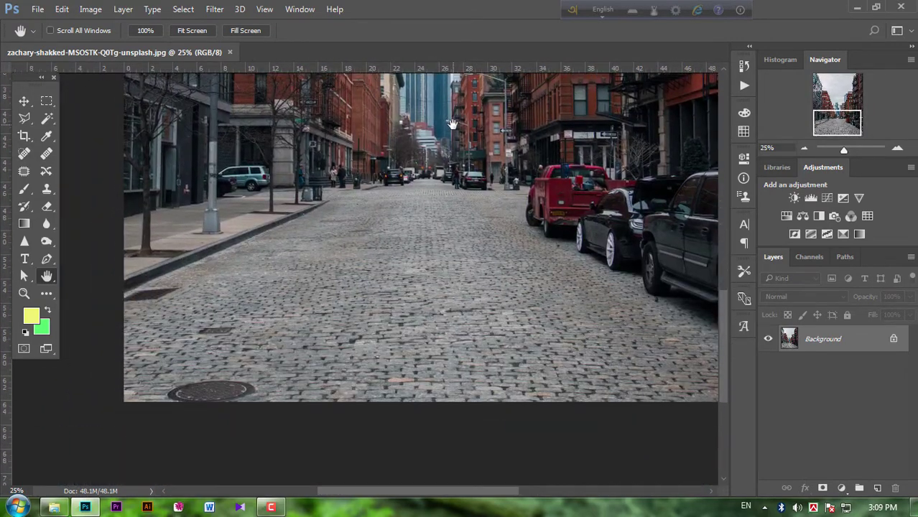
pyautogui.hotkey('ctrl', '0')
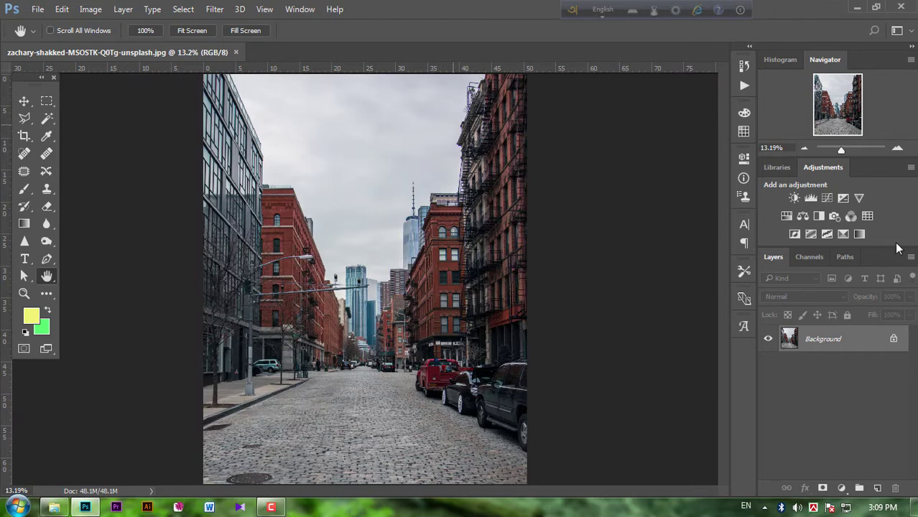
pyautogui.hotkey('ctrl', 'j')
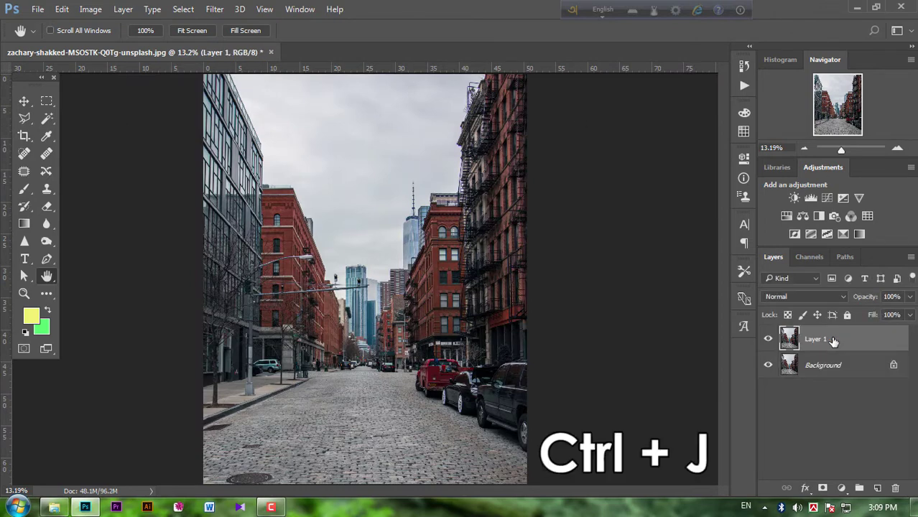
# Apply Dark & Moody Preset.xmp to Layer 1 through the Camera Raw Filter's Load Settings
pyautogui.click(215, 9)
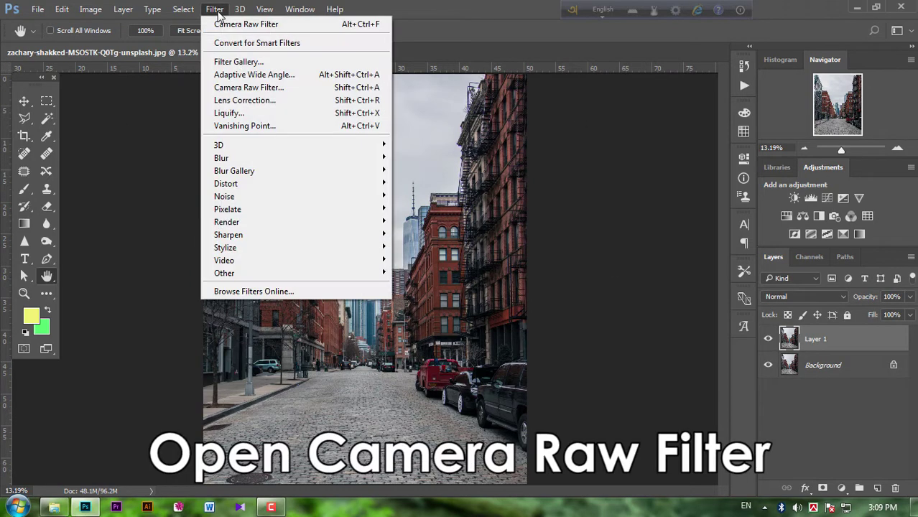
pyautogui.click(235, 87)
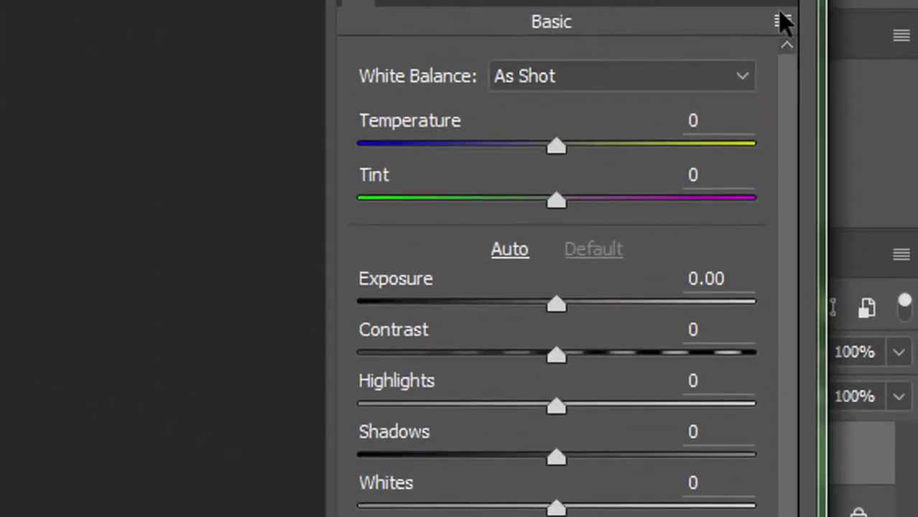
pyautogui.click(784, 22)
pyautogui.click(744, 349)
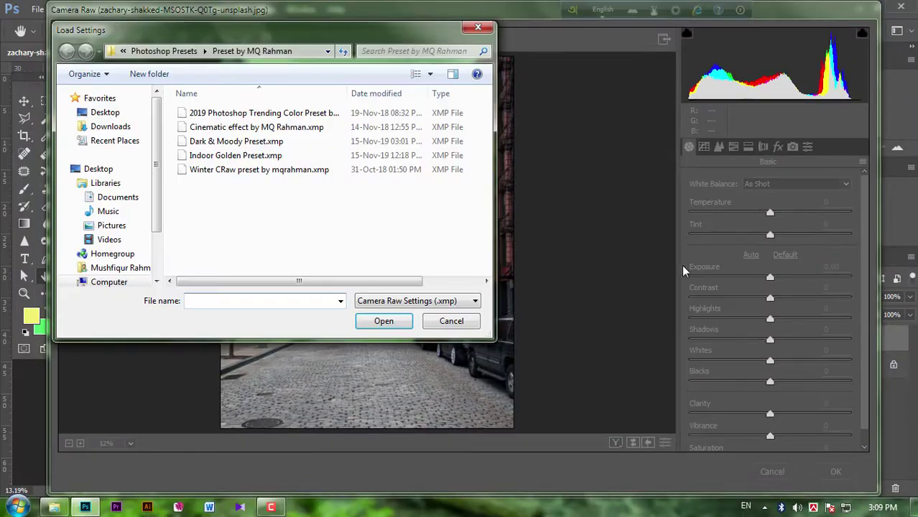
pyautogui.click(287, 141)
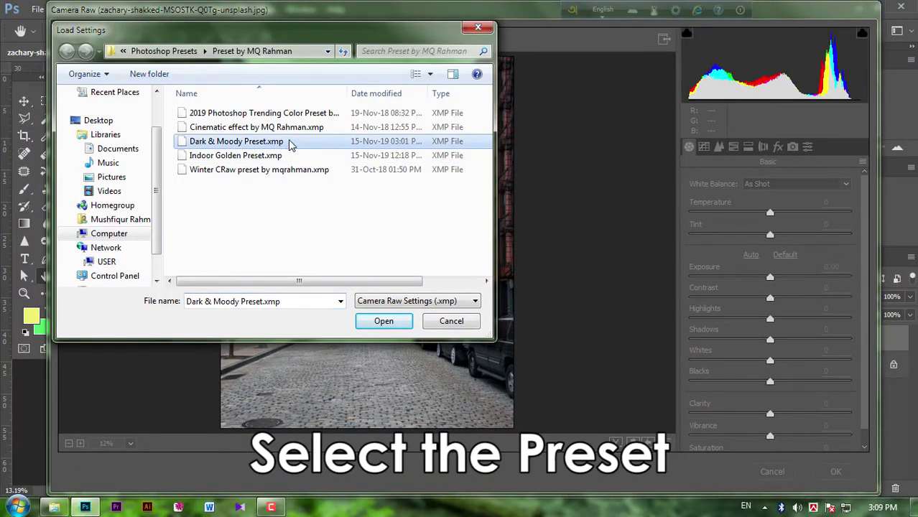
pyautogui.click(385, 322)
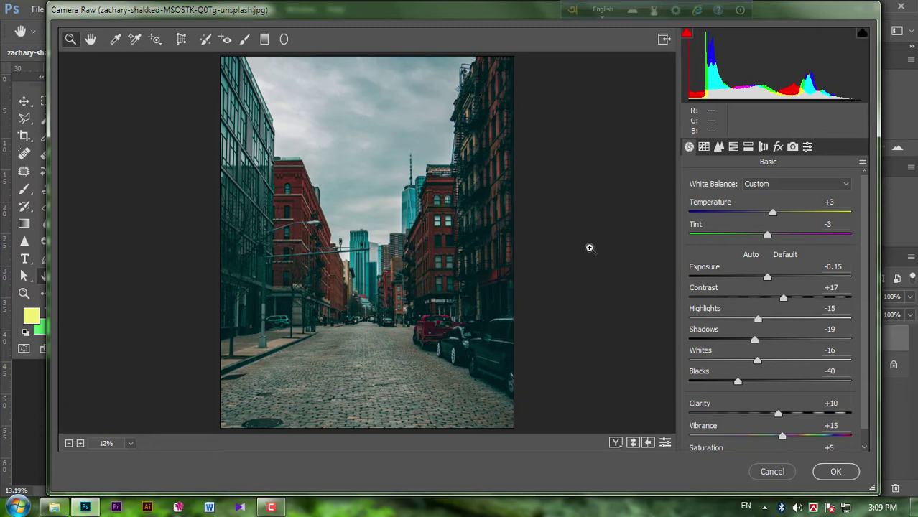
# Compare the Dark & Moody grade with the original in Before/After view, then commit it
pyautogui.press('q')
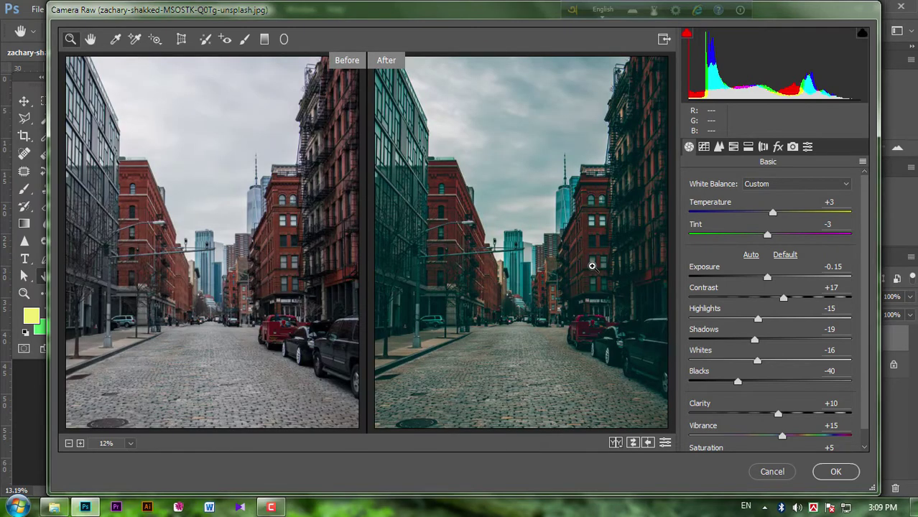
pyautogui.hotkey('ctrl', '0')
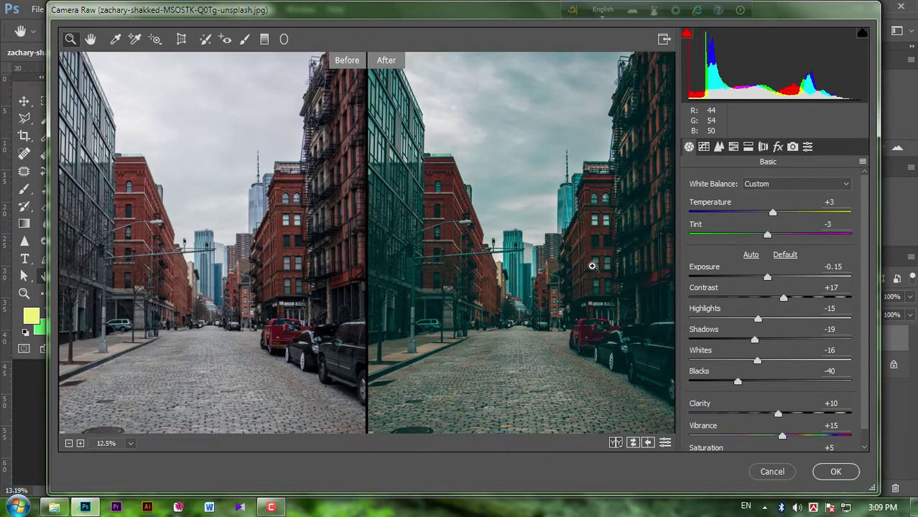
pyautogui.click(592, 267)
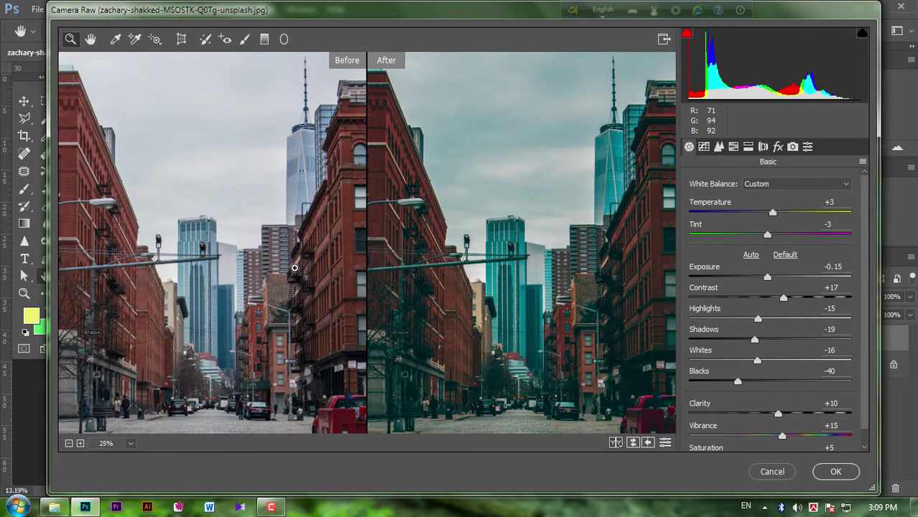
pyautogui.moveTo(165, 329)
pyautogui.mouseDown()
pyautogui.moveTo(115, 294)
pyautogui.moveTo(177, 347)
pyautogui.mouseUp()
pyautogui.press('h')
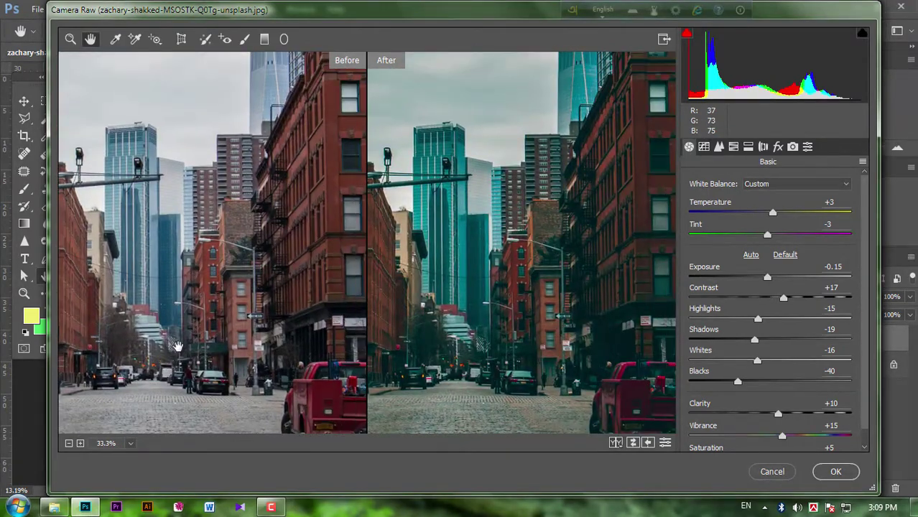
pyautogui.hotkey('ctrl', '-')
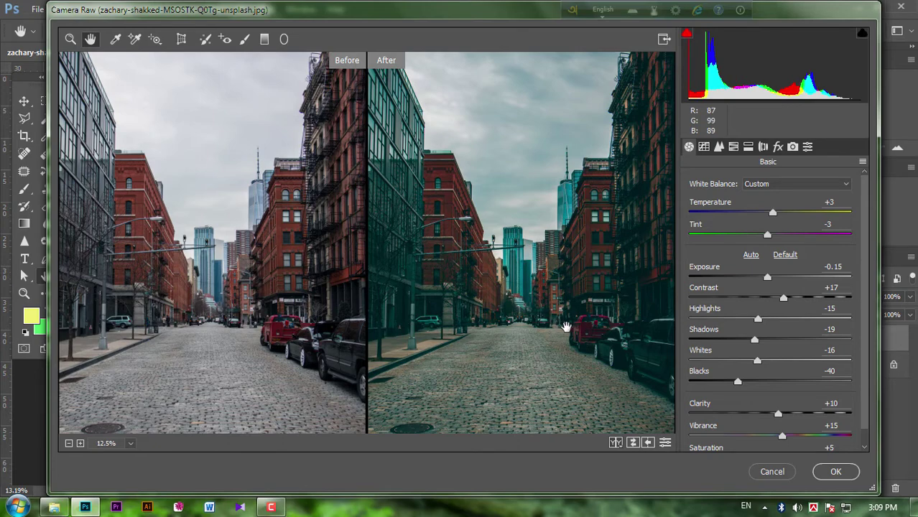
pyautogui.hotkey('ctrl', '0')
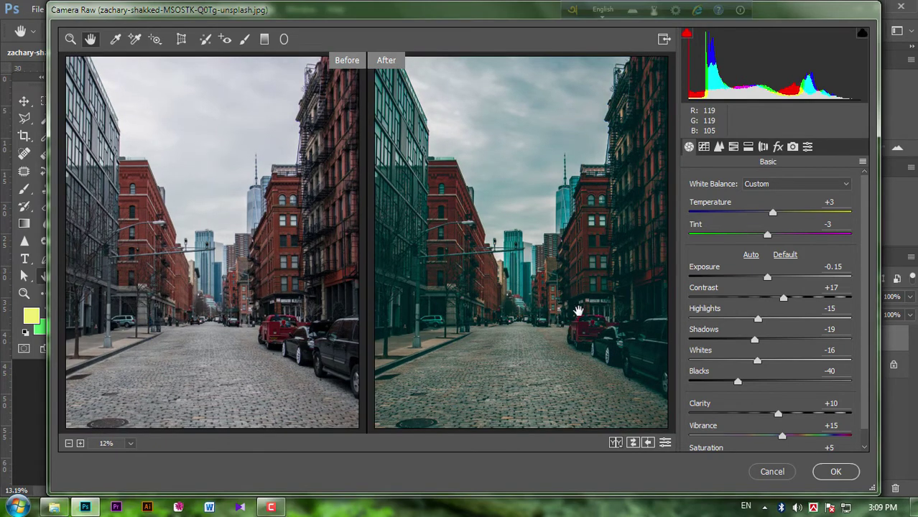
pyautogui.click(836, 471)
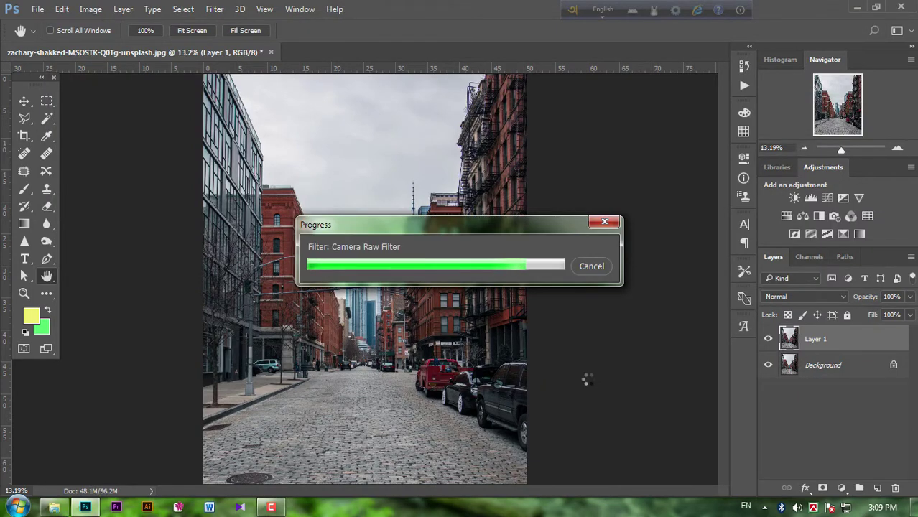
# Toggle Layer 1's visibility to check the grade, then open lubo-minar-kYDRVZtESXA-unsplash.jpg
pyautogui.hotkey('ctrl', '-')
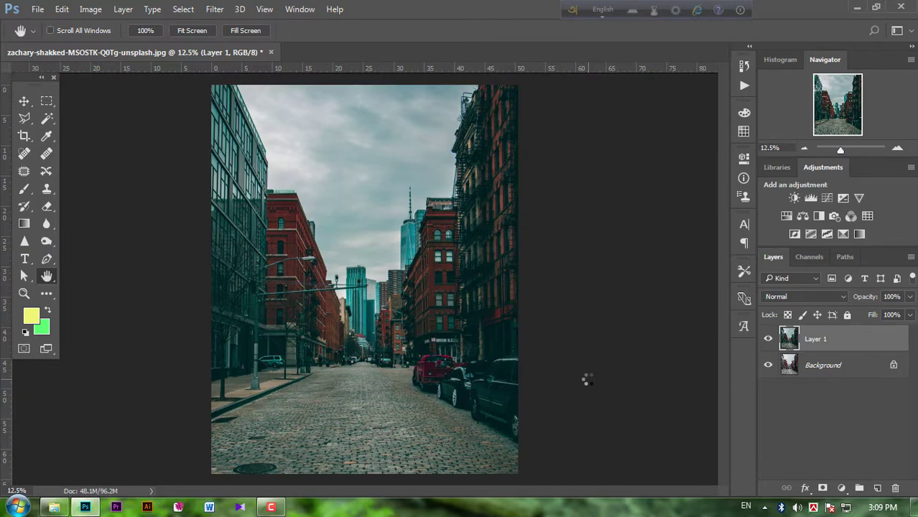
pyautogui.click(768, 342)
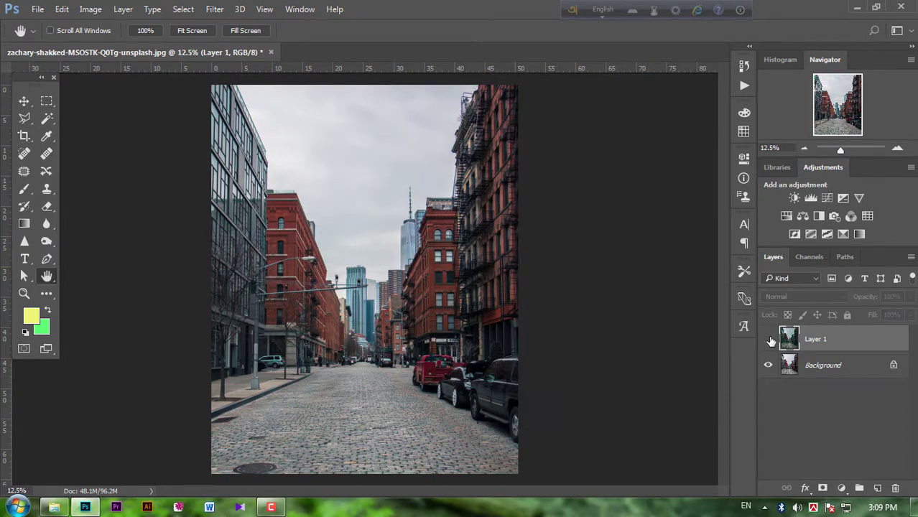
pyautogui.click(769, 342)
pyautogui.click(769, 342)
pyautogui.click(768, 341)
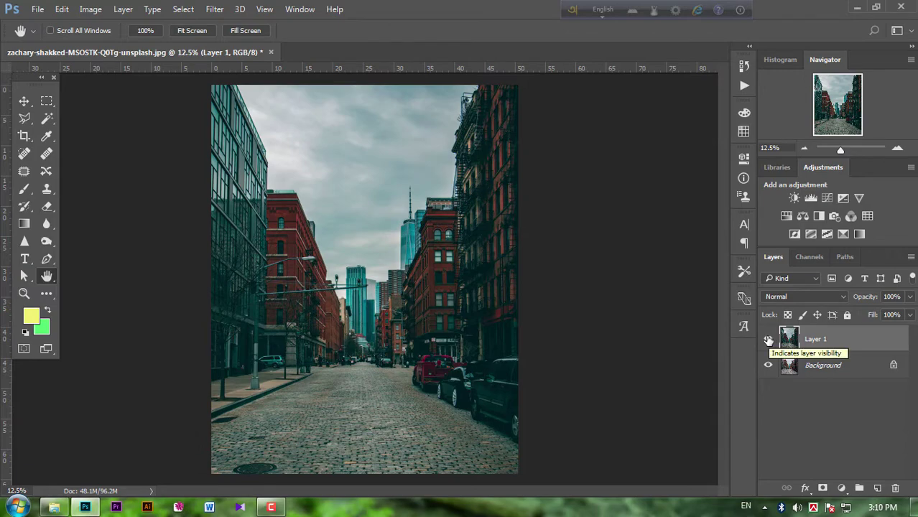
pyautogui.click(56, 508)
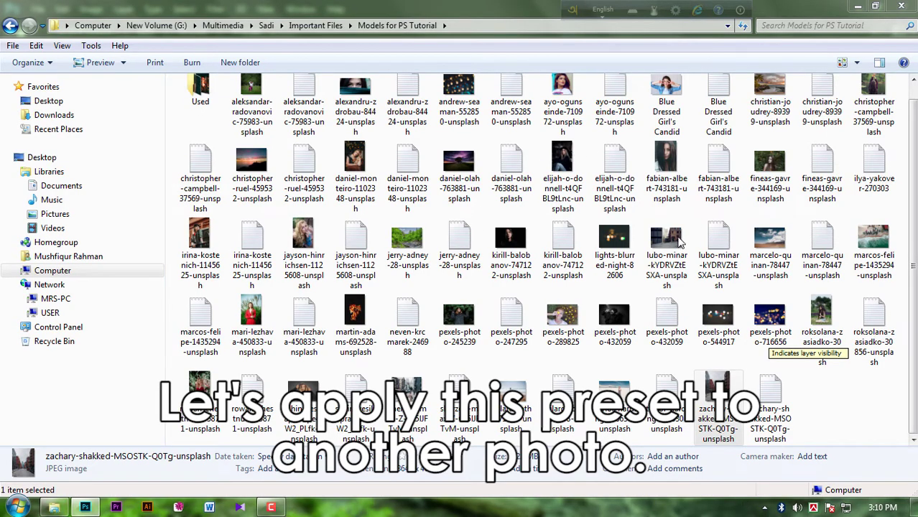
pyautogui.doubleClick(652, 267)
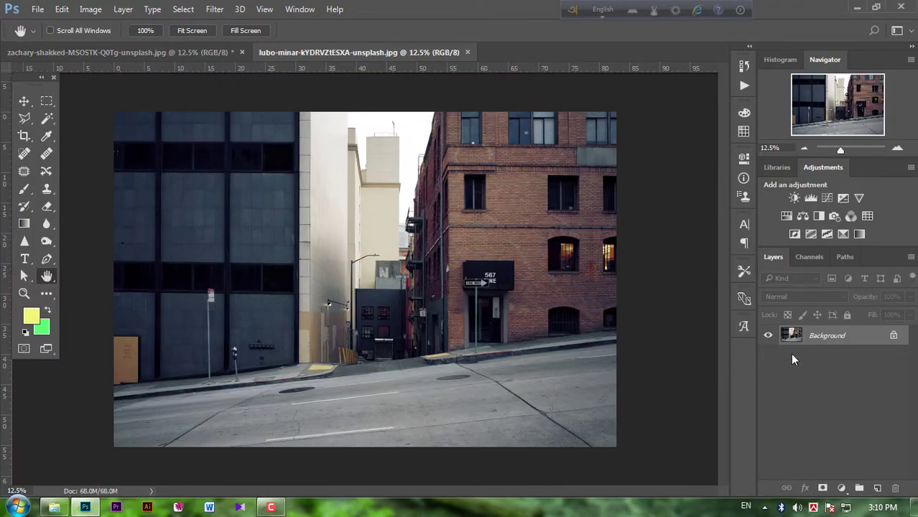
# Duplicate the lubo-minar photo's Background as Layer 1 and launch the Camera Raw Filter on it
pyautogui.hotkey('ctrl', '+')
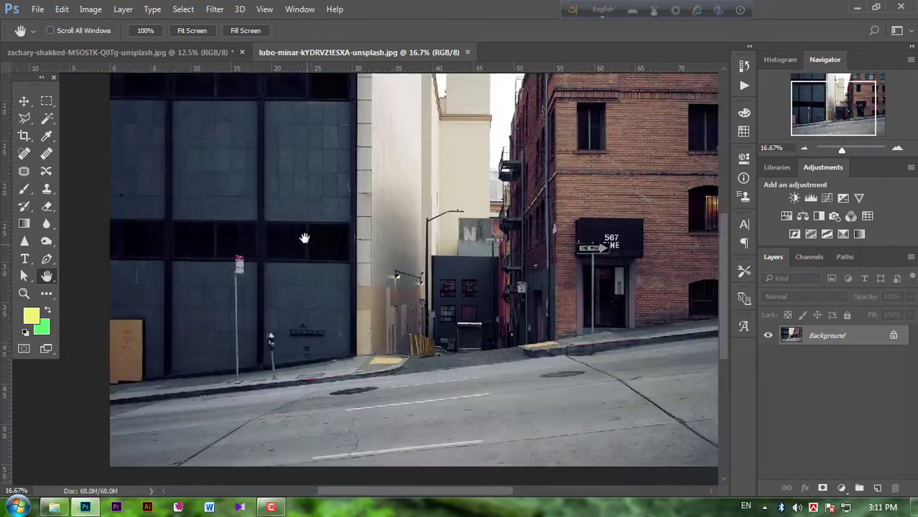
pyautogui.moveTo(230, 287); pyautogui.dragTo(159, 285)
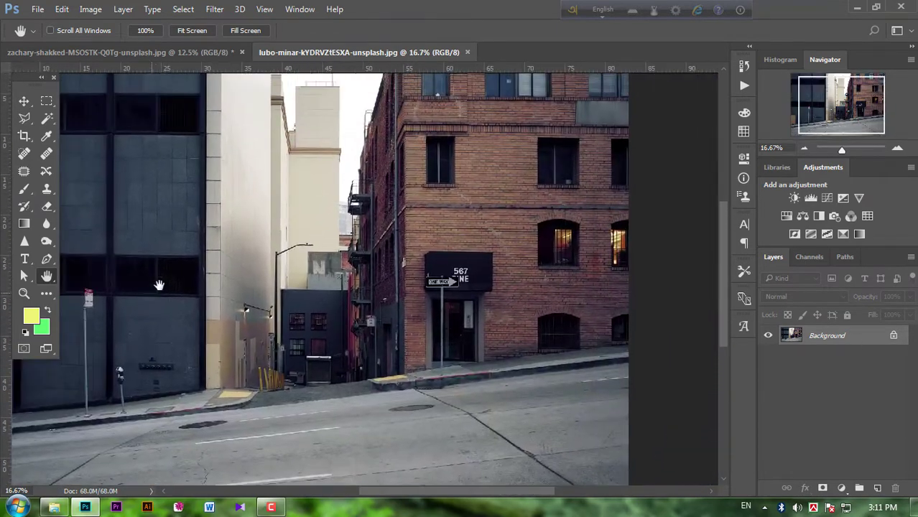
pyautogui.scroll(-1, 158, 285)
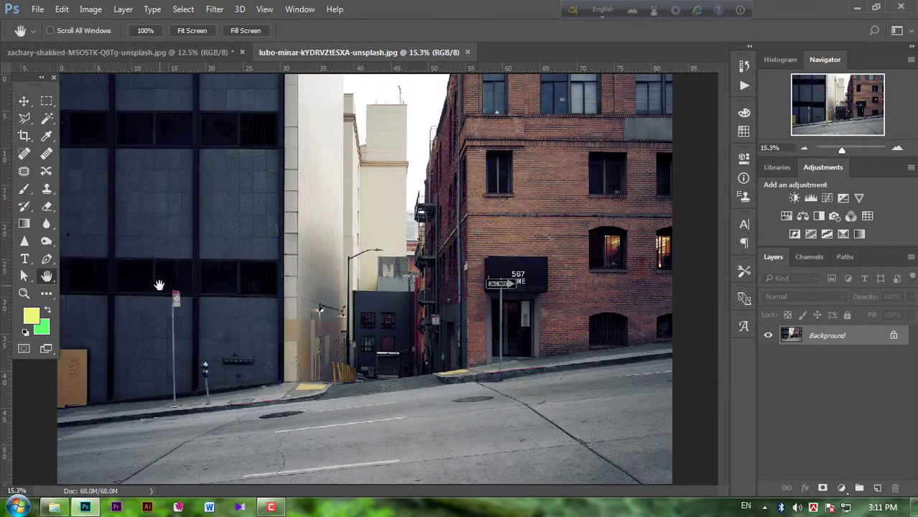
pyautogui.scroll(-1, 159, 285)
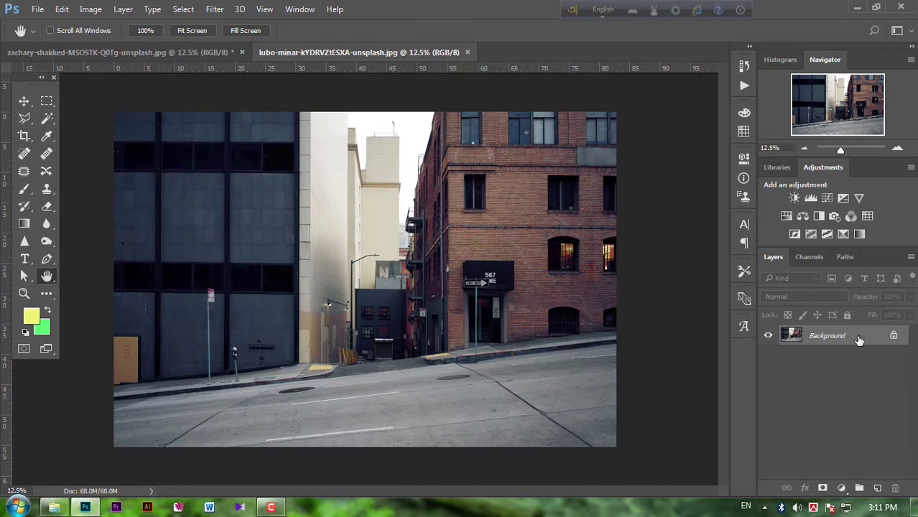
pyautogui.hotkey('ctrl', 'j')
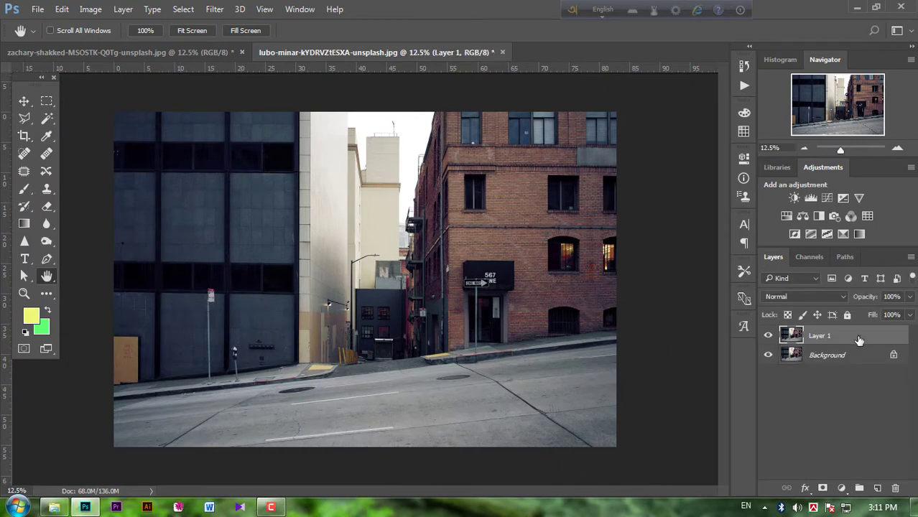
pyautogui.click(214, 9)
pyautogui.click(259, 88)
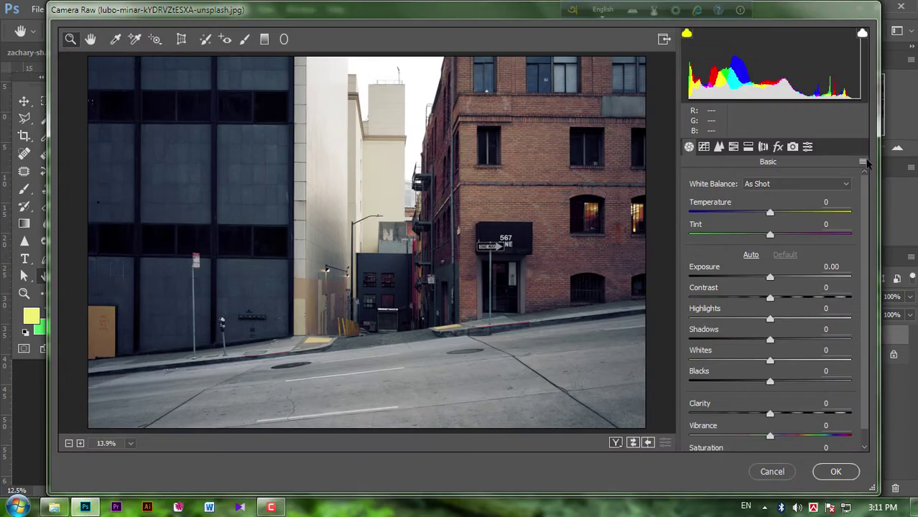
# Load Dark & Moody Preset.xmp through Camera Raw's Load Settings onto the brick-building photo
pyautogui.click(862, 162)
pyautogui.click(823, 295)
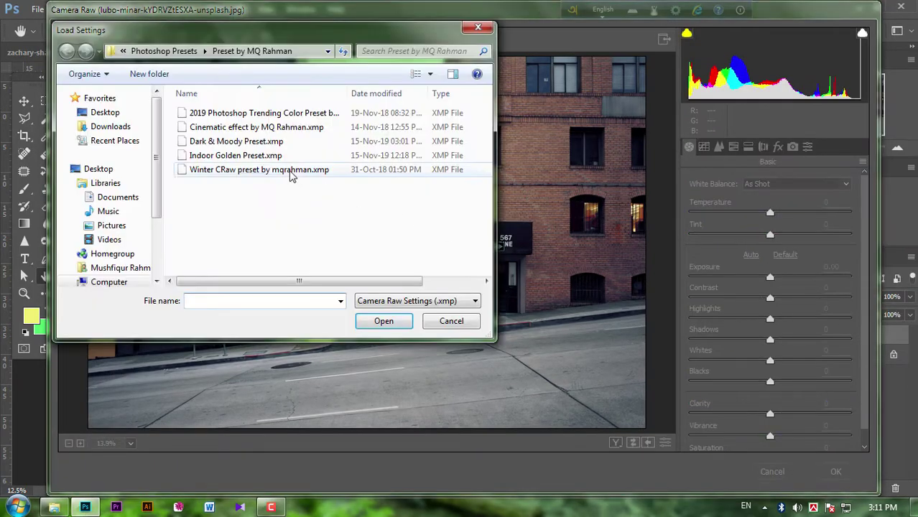
pyautogui.click(298, 142)
pyautogui.click(399, 327)
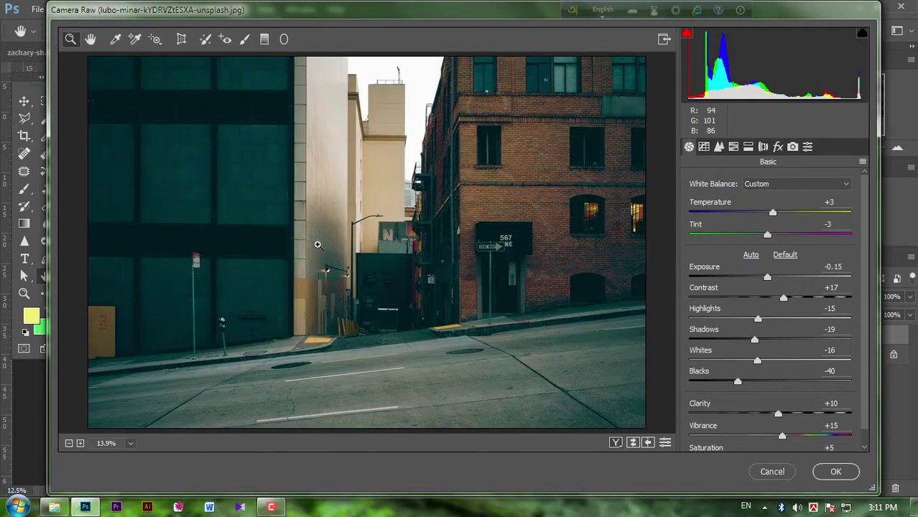
# Compare the graded brick building against the original in Before/After view
pyautogui.press('q')
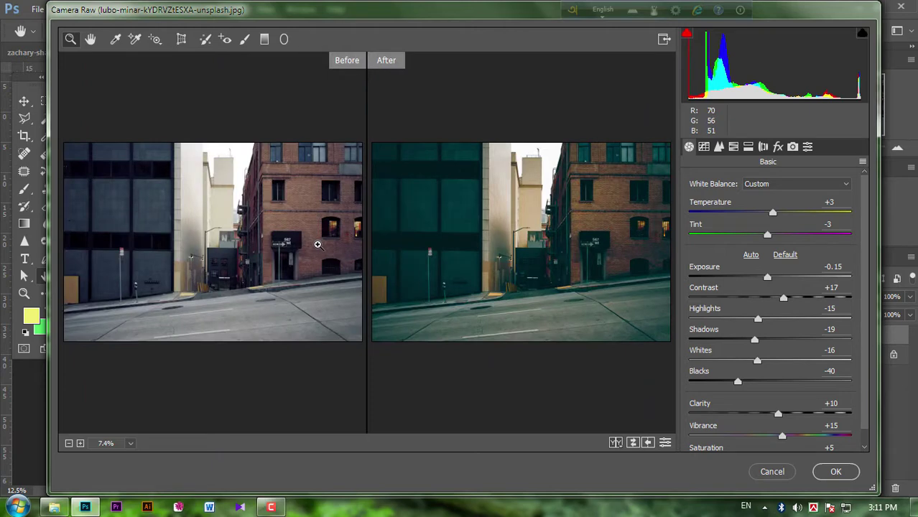
pyautogui.press('h')
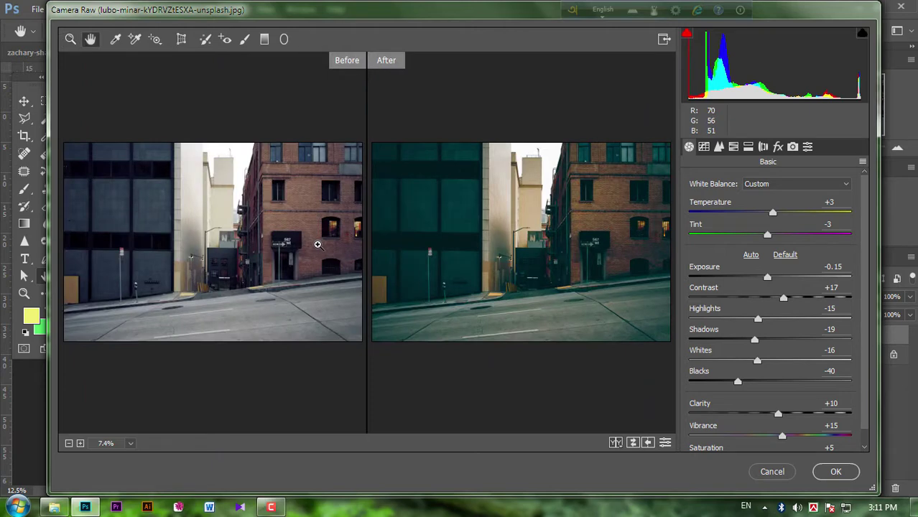
pyautogui.hotkey('ctrl', '+')
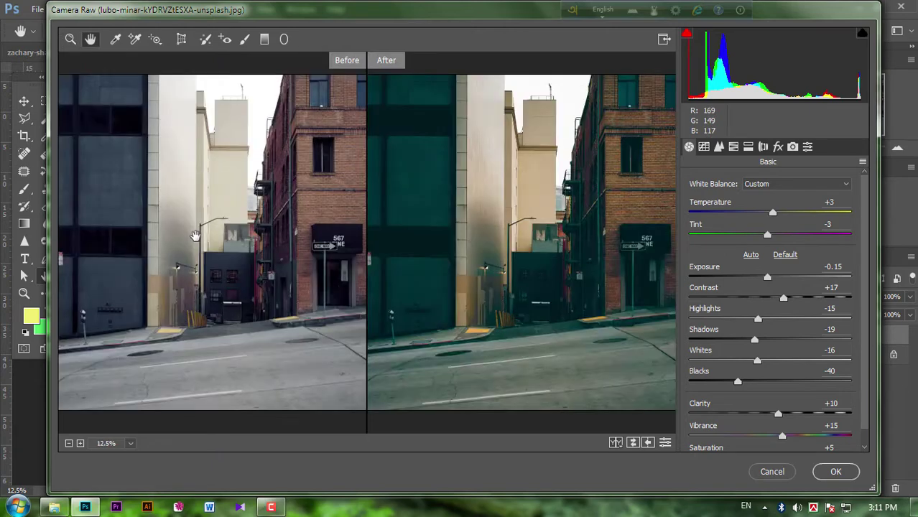
pyautogui.moveTo(196, 236)
pyautogui.mouseDown()
pyautogui.moveTo(397, 256)
pyautogui.moveTo(154, 198)
pyautogui.moveTo(153, 309)
pyautogui.mouseUp()
pyautogui.hotkey('ctrl', '0')
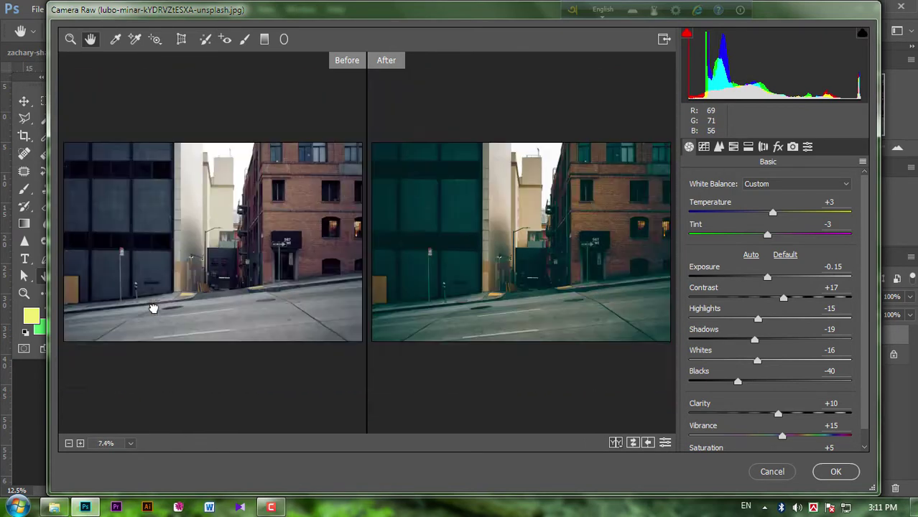
# Commit the brick-building grade and open sherzod-max-Z-Cx5lJFTvM-unsplash.jpg from the photos folder
pyautogui.click(834, 473)
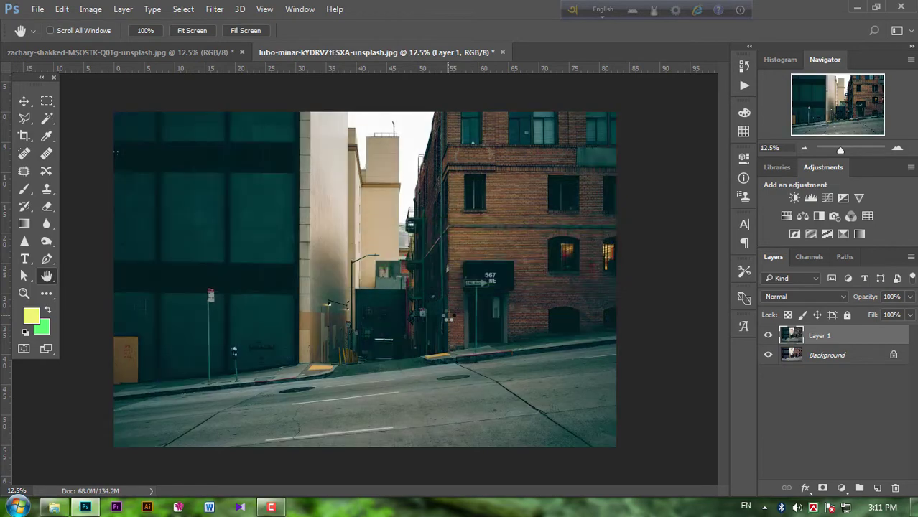
pyautogui.click(54, 507)
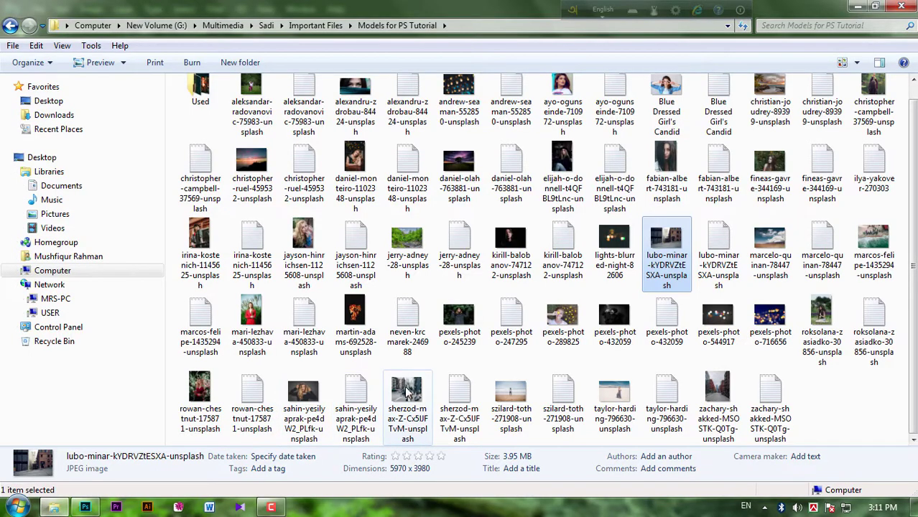
pyautogui.moveTo(407, 391)
pyautogui.mouseDown()
pyautogui.moveTo(544, 72)
pyautogui.moveTo(541, 45)
pyautogui.mouseUp()
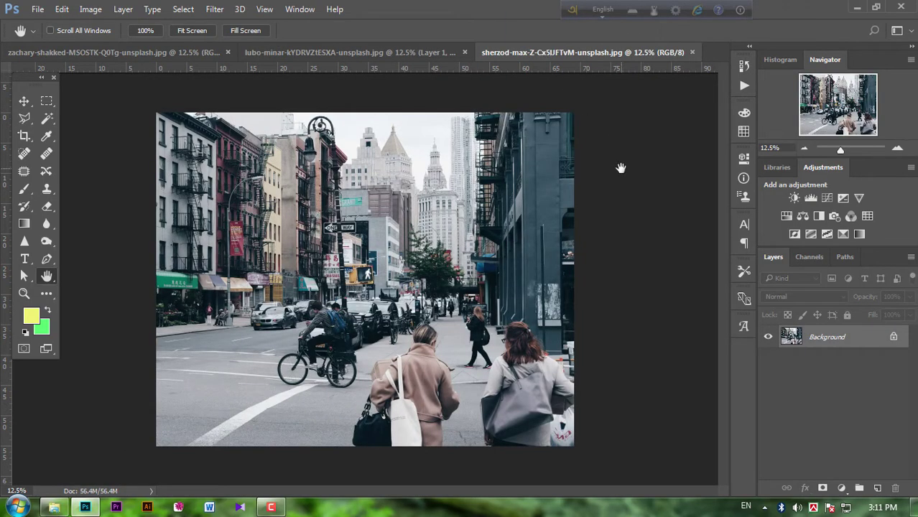
# Duplicate the crosswalk photo as Layer 1 and load Dark & Moody Preset.xmp in Camera Raw Filter
pyautogui.hotkey('ctrl', 'j')
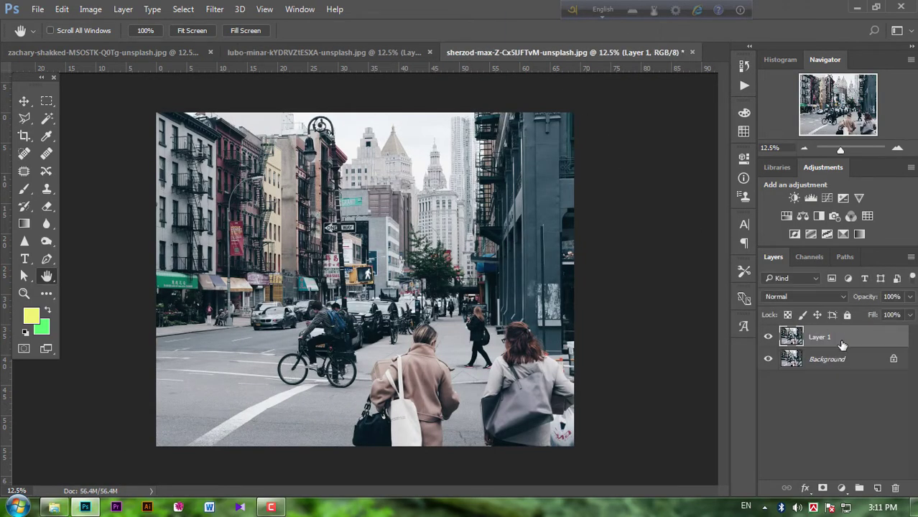
pyautogui.click(214, 9)
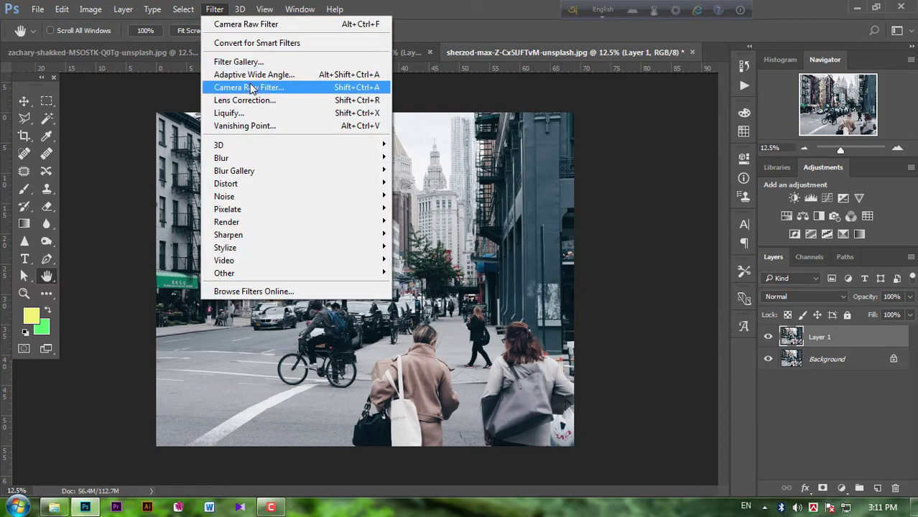
pyautogui.click(249, 87)
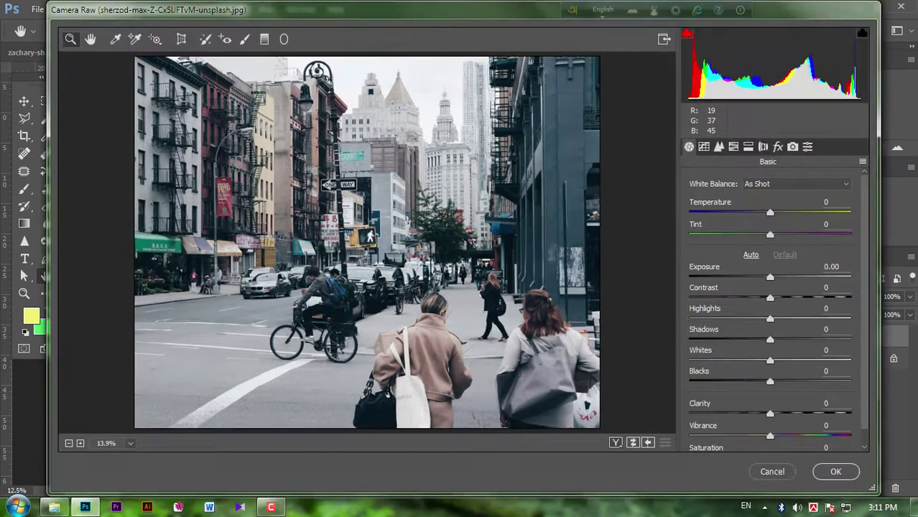
pyautogui.click(863, 162)
pyautogui.click(826, 296)
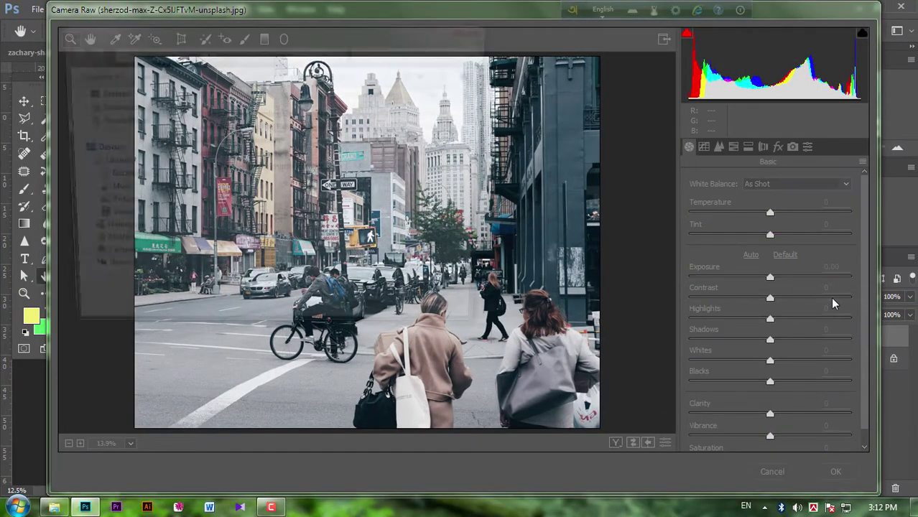
pyautogui.click(237, 141)
pyautogui.click(380, 321)
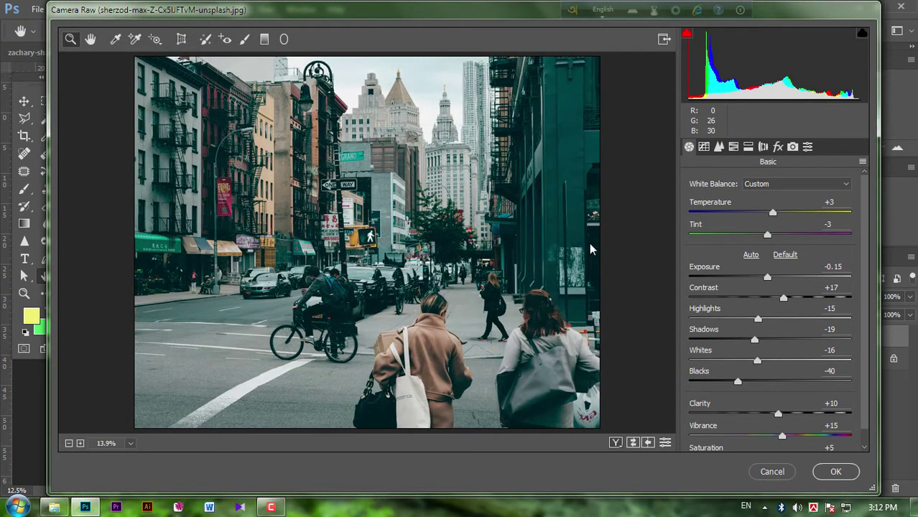
# Compare the graded crosswalk in Before/After view, inspecting the storefronts, cyclist and parked cars
pyautogui.press('q')
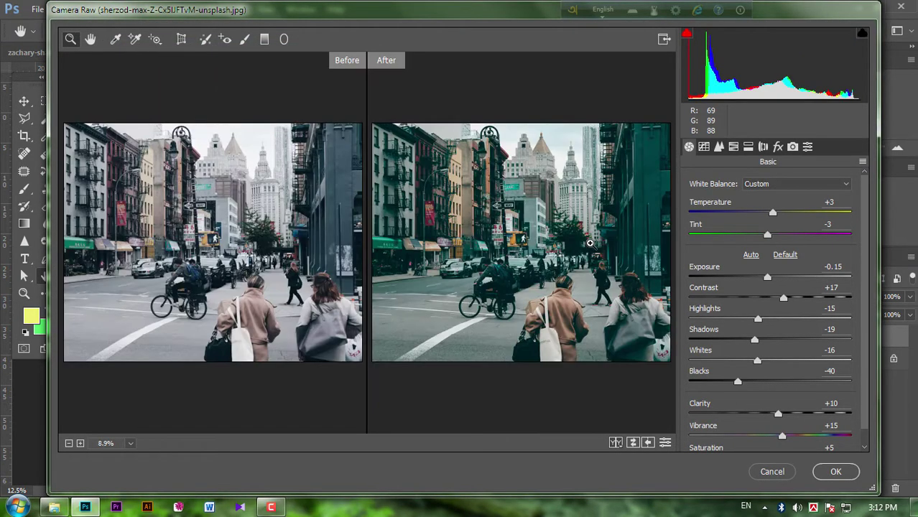
pyautogui.hotkey('ctrl', '=')
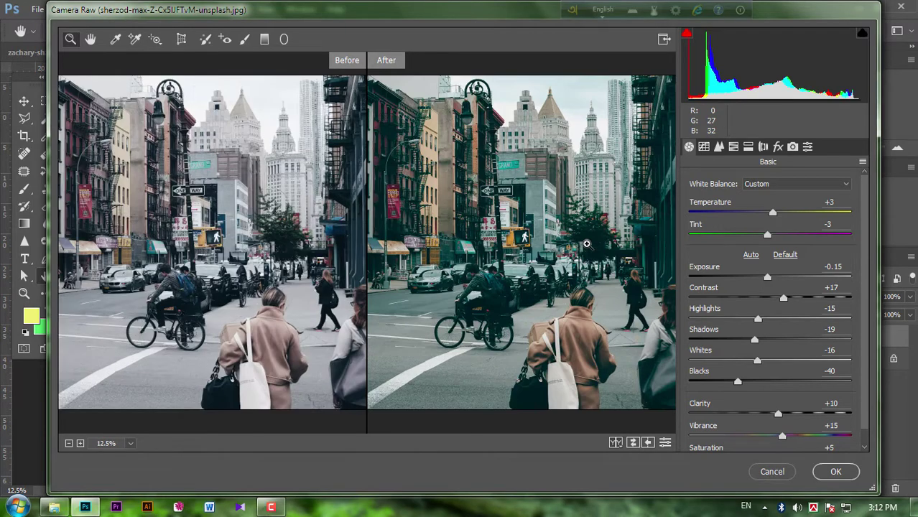
pyautogui.press('h')
pyautogui.moveTo(201, 260)
pyautogui.mouseDown()
pyautogui.moveTo(305, 275)
pyautogui.moveTo(71, 273)
pyautogui.mouseUp()
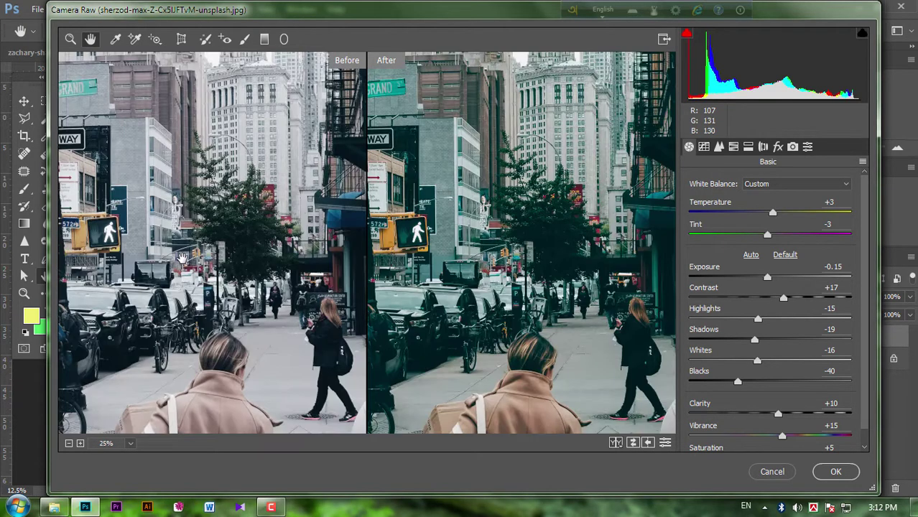
pyautogui.moveTo(181, 257)
pyautogui.mouseDown()
pyautogui.moveTo(463, 199)
pyautogui.moveTo(561, 205)
pyautogui.mouseUp()
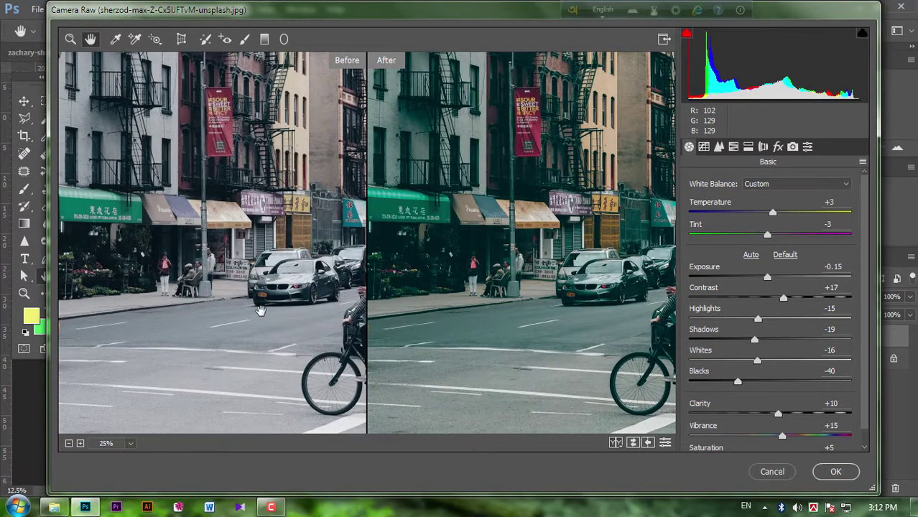
pyautogui.moveTo(302, 295)
pyautogui.mouseDown()
pyautogui.moveTo(280, 325)
pyautogui.moveTo(143, 287)
pyautogui.moveTo(72, 230)
pyautogui.moveTo(180, 192)
pyautogui.moveTo(141, 280)
pyautogui.mouseUp()
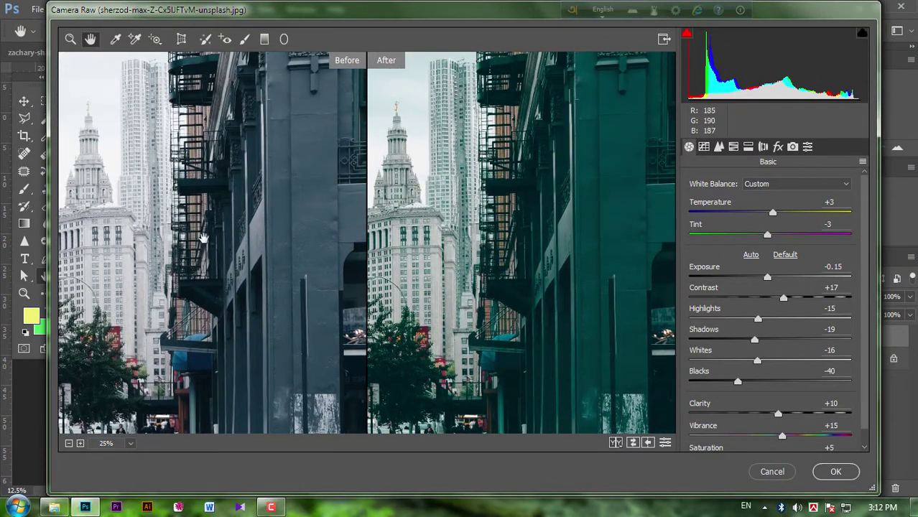
pyautogui.hotkey('ctrl', '0')
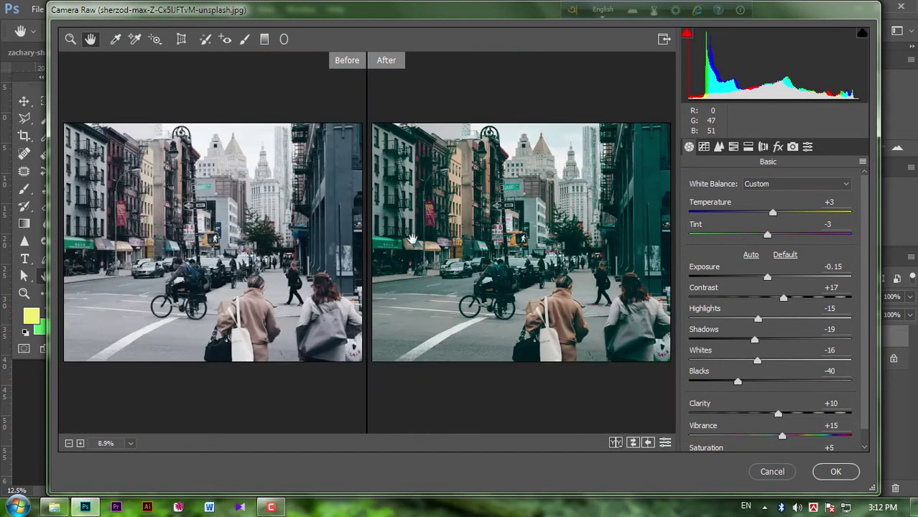
# Commit the crosswalk grade, then hide and show Layer 1 twice to compare with the original
pyautogui.click(835, 471)
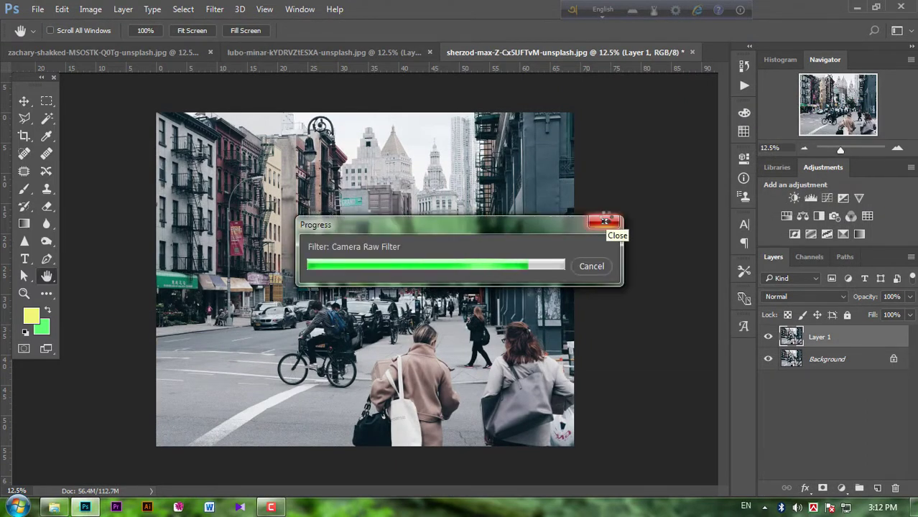
pyautogui.click(768, 337)
pyautogui.click(769, 337)
pyautogui.click(769, 338)
pyautogui.click(768, 338)
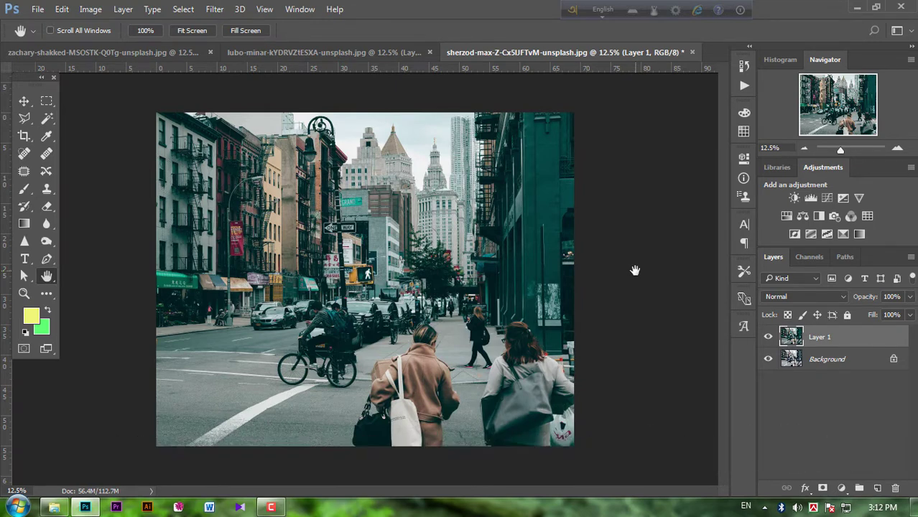
pyautogui.press('m')
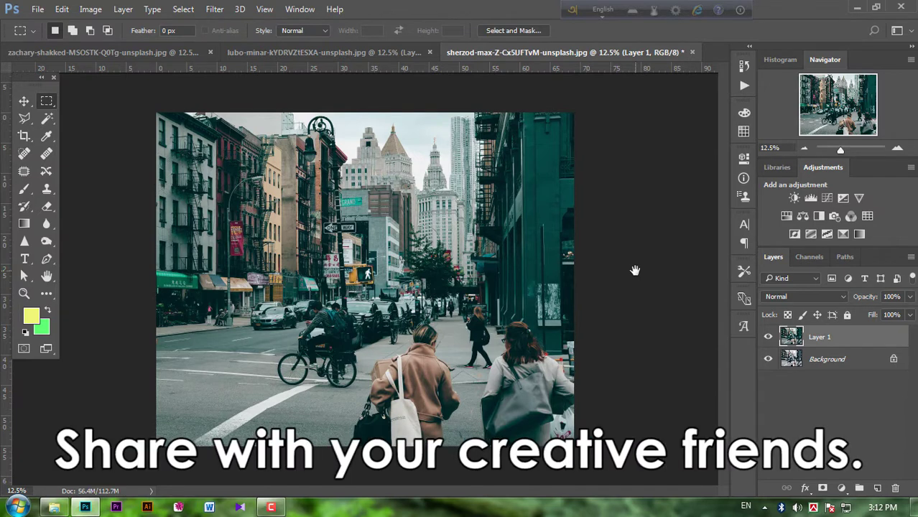